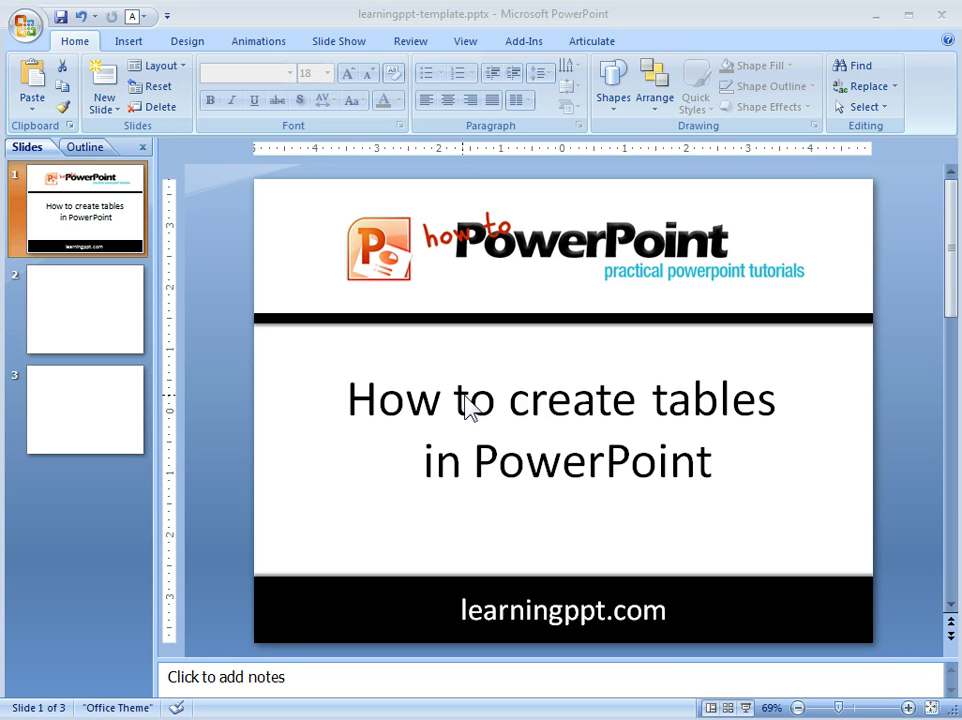
# Select slide 2, the empty Title and Content slide, in the Slides pane
pyautogui.click(104, 322)
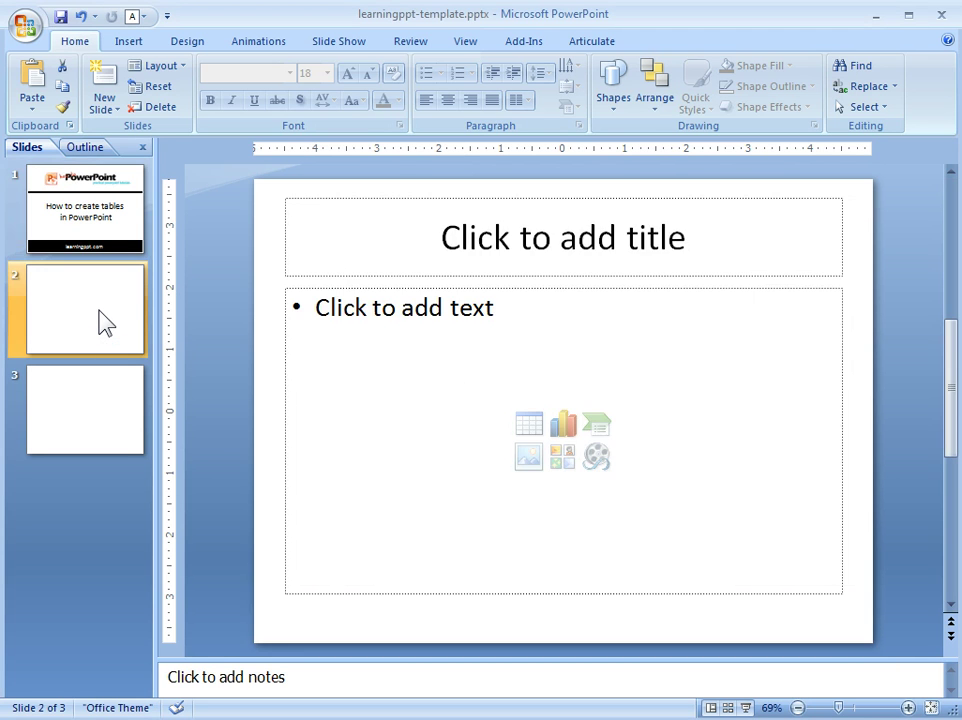
# Insert a 5-column, 6-row table using the content placeholder's Insert Table icon
pyautogui.click(531, 426)
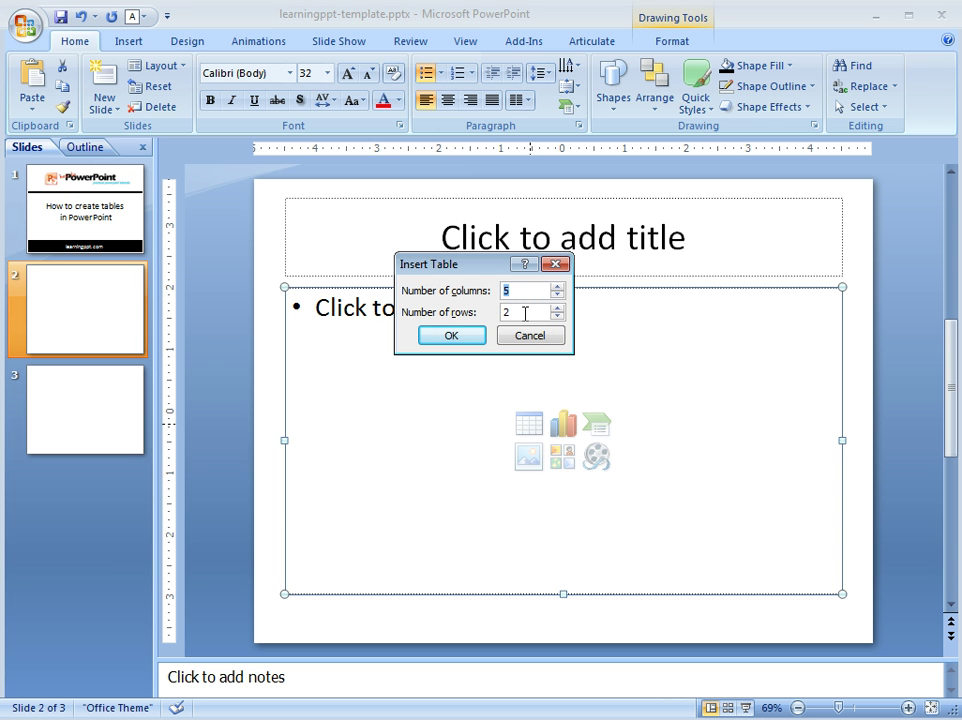
pyautogui.press('Tab')
pyautogui.write('6')
pyautogui.click(451, 337)
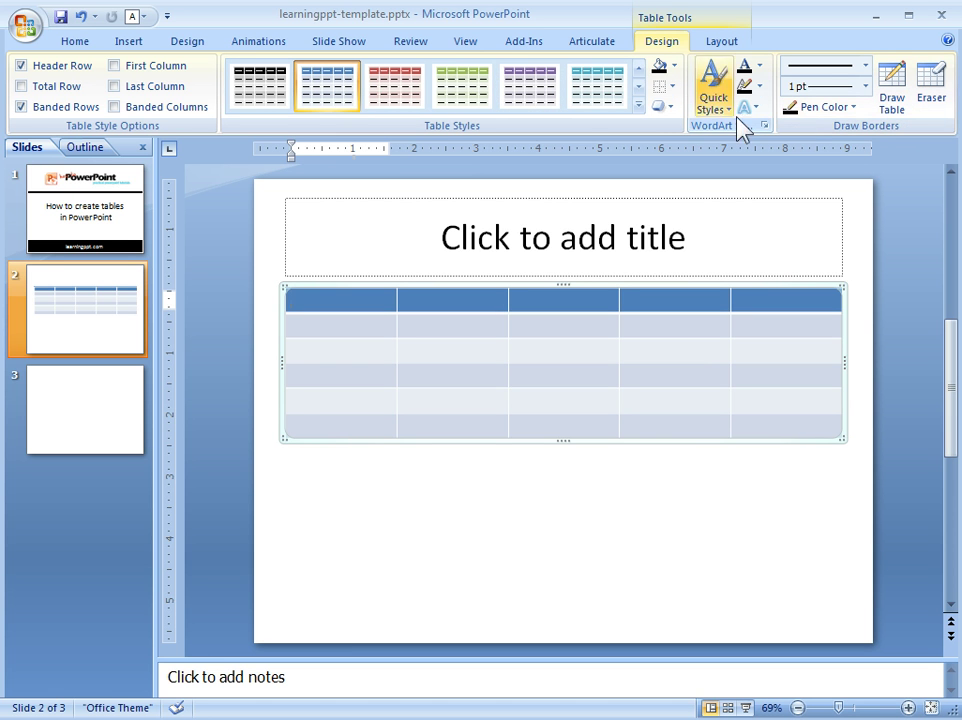
# Show the Table Tools Layout tab with the table's cell and table sizes
pyautogui.click(722, 43)
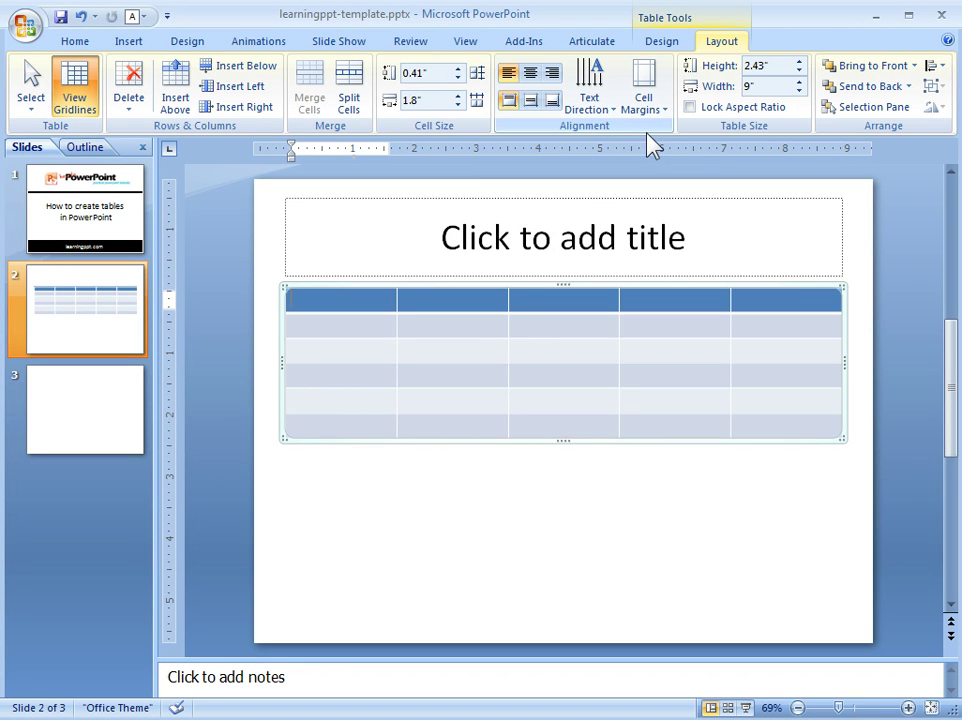
# On slide 3, insert a 6-by-7 table from the Insert > Table grid and select it
pyautogui.click(88, 404)
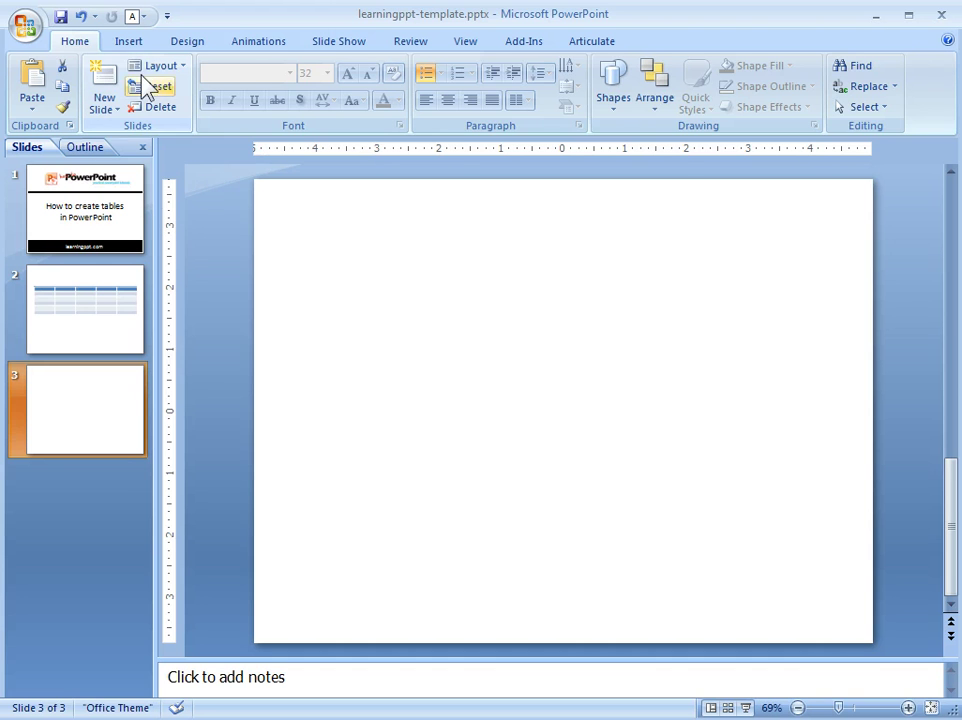
pyautogui.click(130, 42)
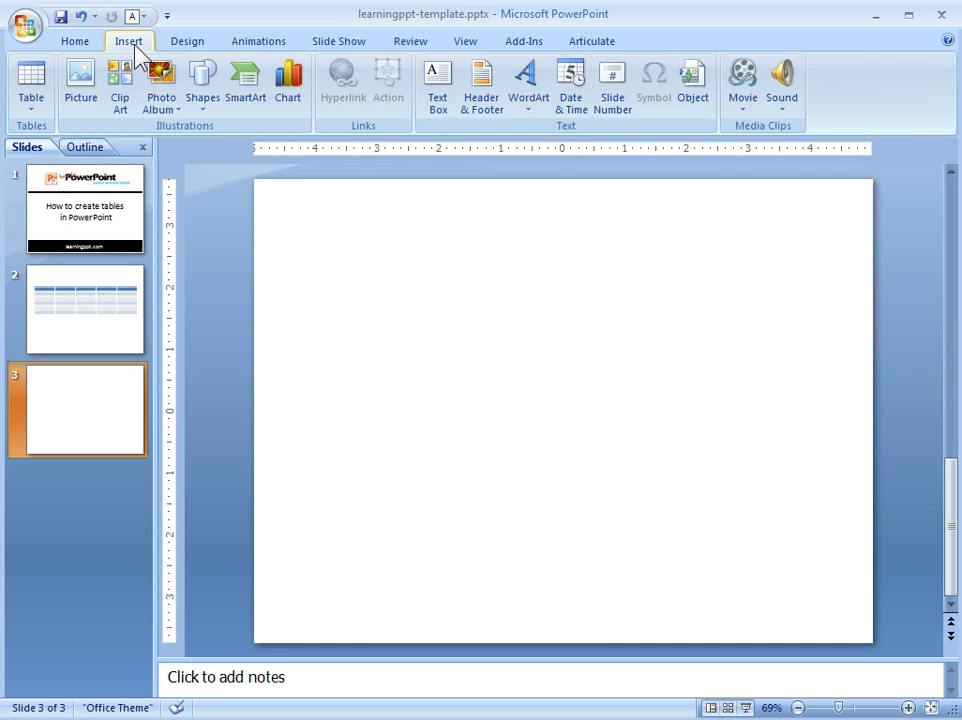
pyautogui.click(30, 115)
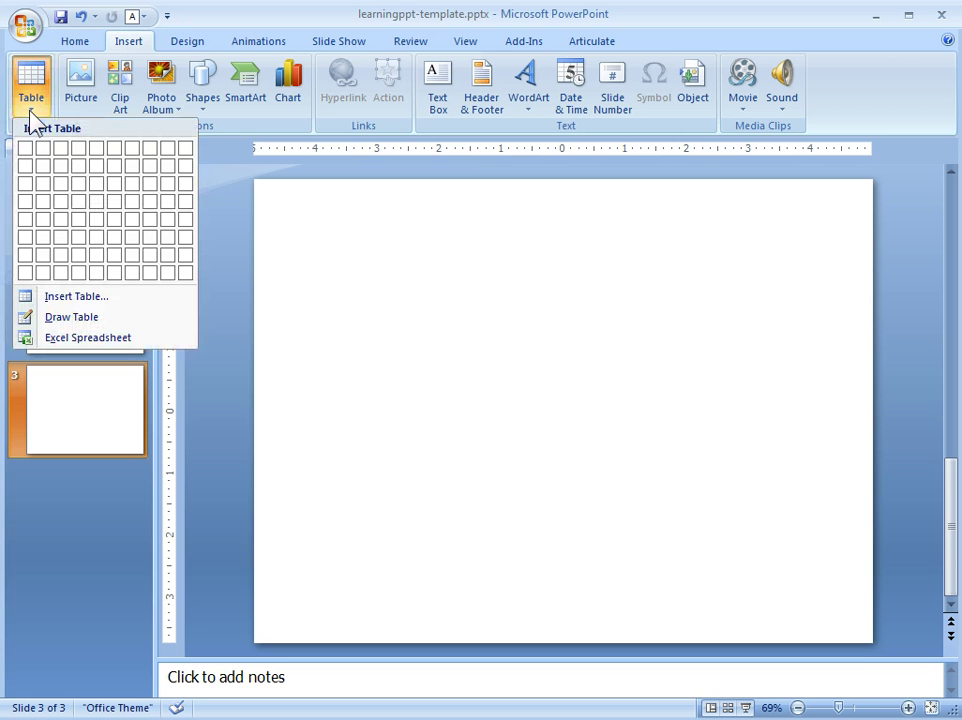
pyautogui.click(117, 259)
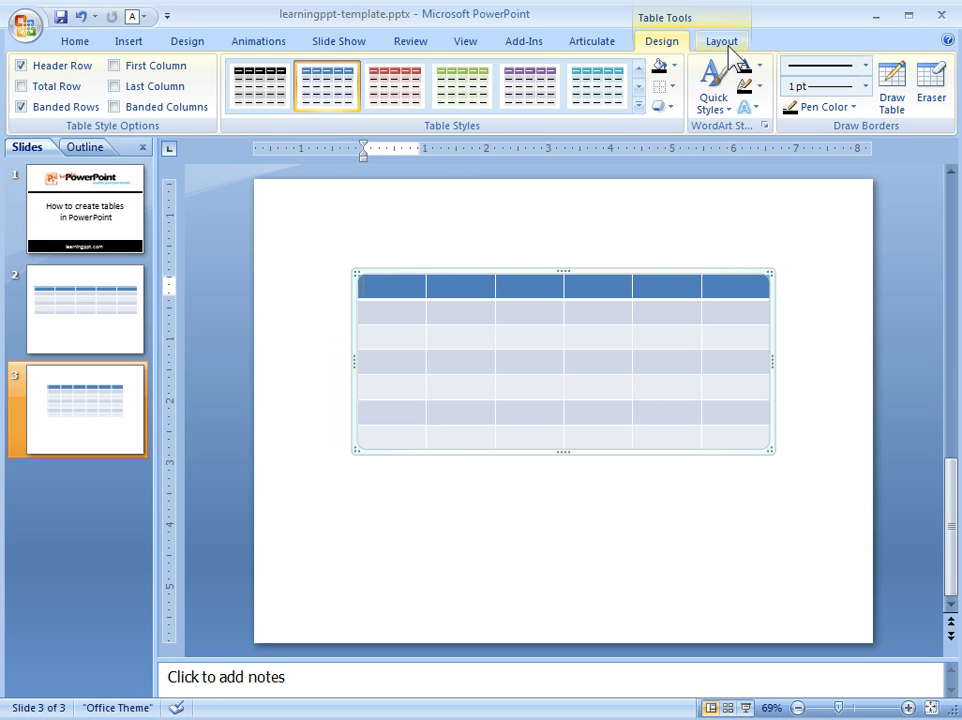
pyautogui.click(665, 273)
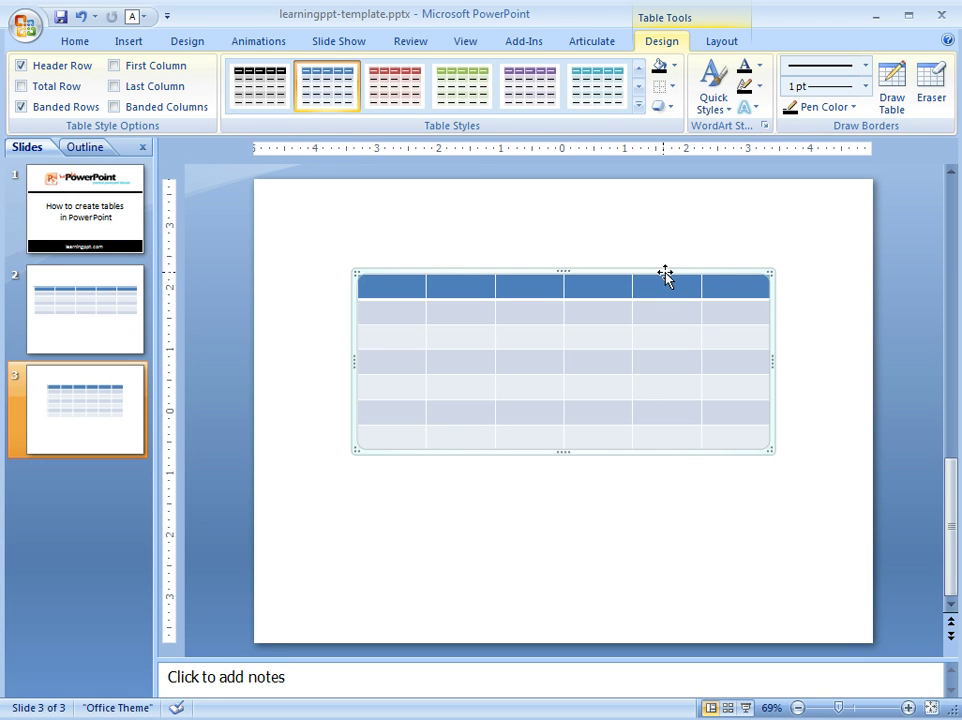
# Replace the 6-by-7 table with a 5-by-5 one via Insert Table dialog, then delete it
pyautogui.press('Delete')
pyautogui.click(124, 44)
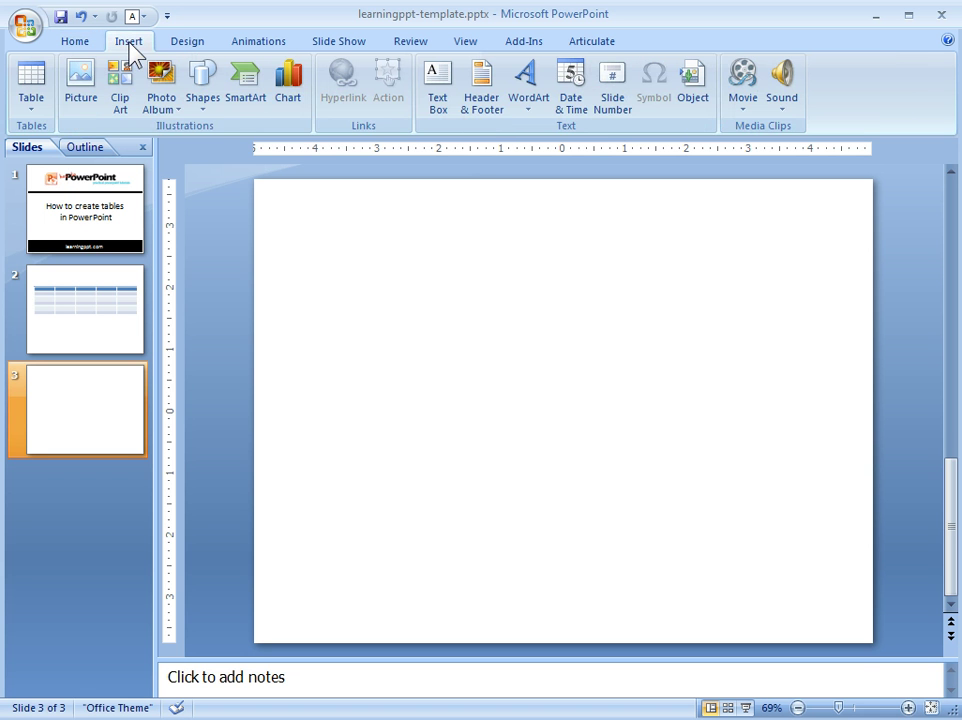
pyautogui.click(30, 110)
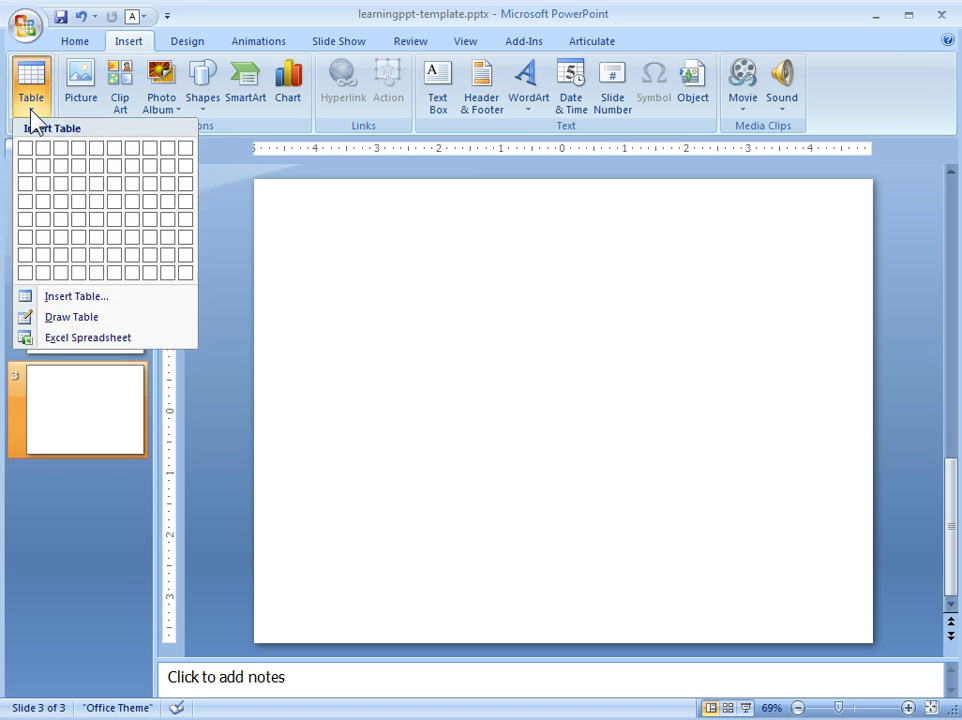
pyautogui.click(73, 298)
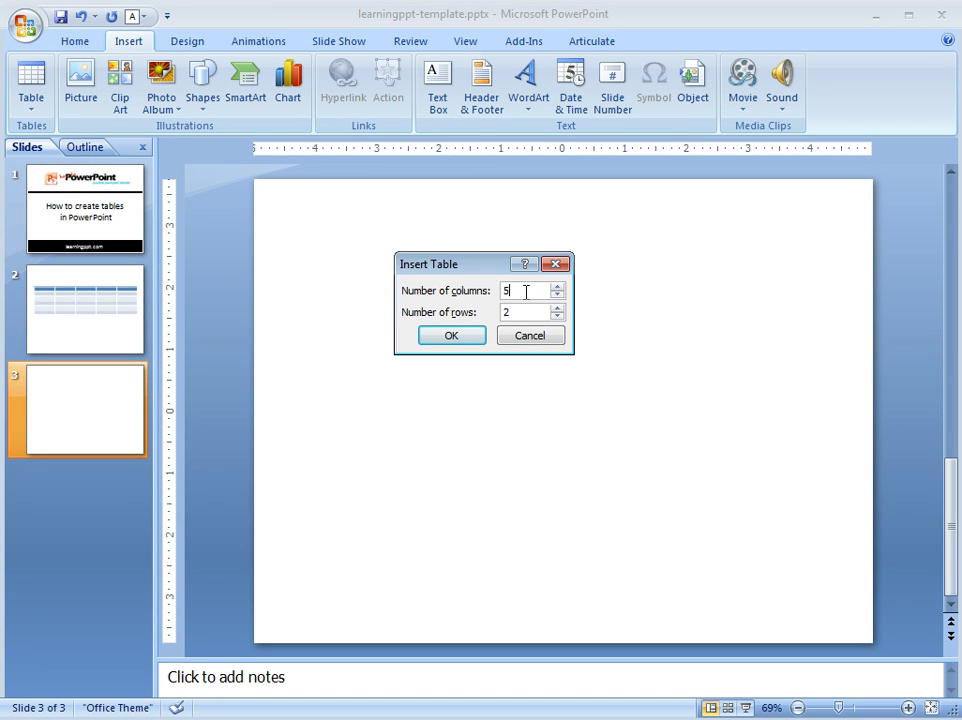
pyautogui.press('Tab')
pyautogui.write('5')
pyautogui.click(462, 333)
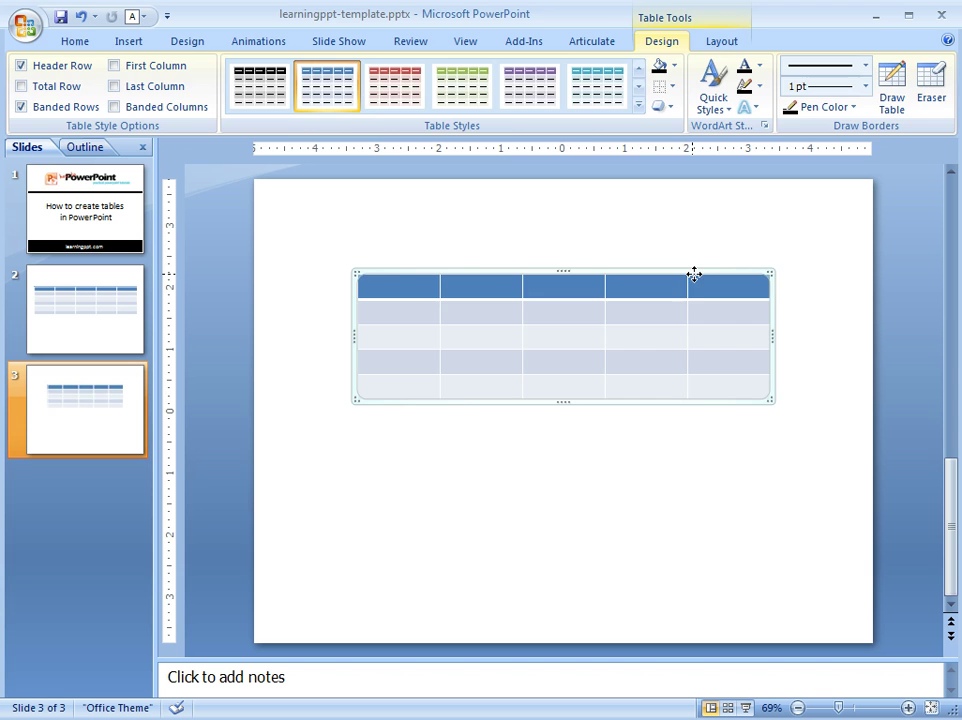
pyautogui.press('Delete')
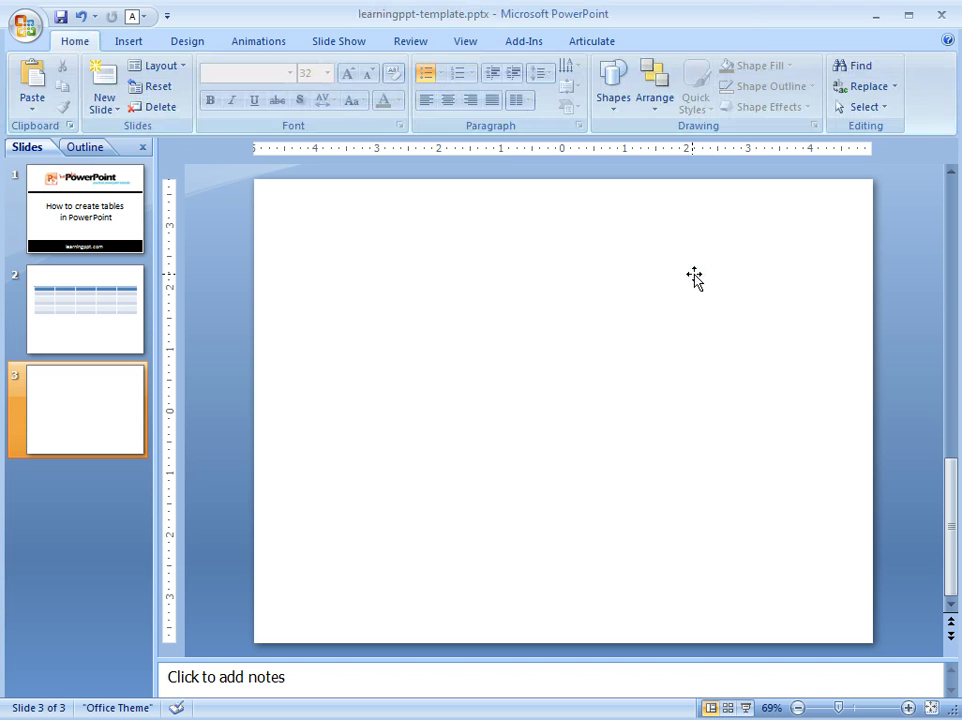
pyautogui.click(133, 49)
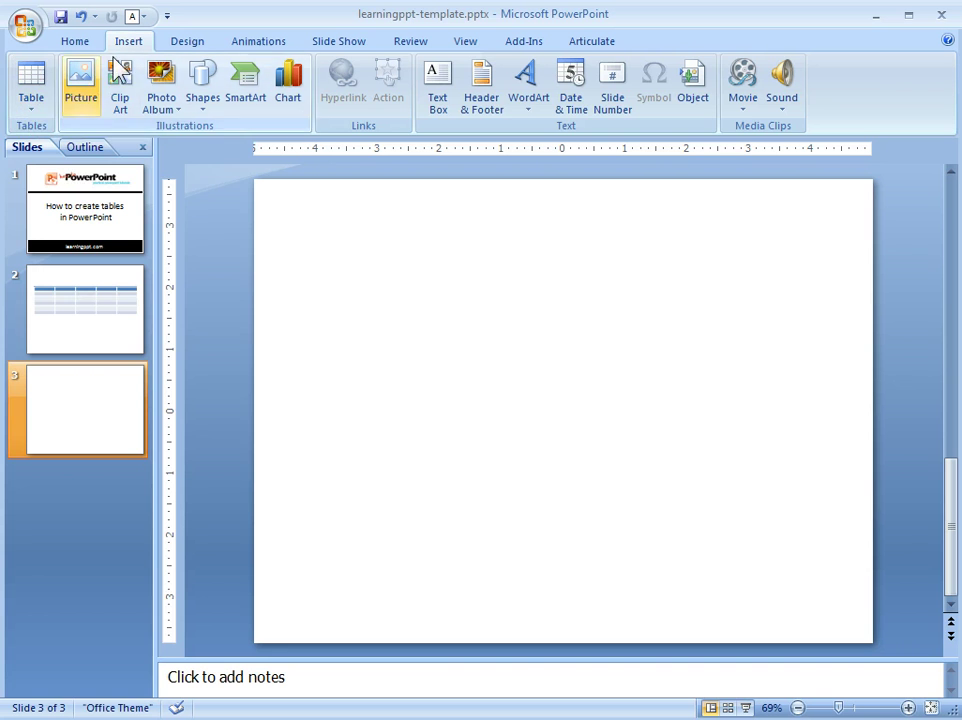
pyautogui.click(25, 78)
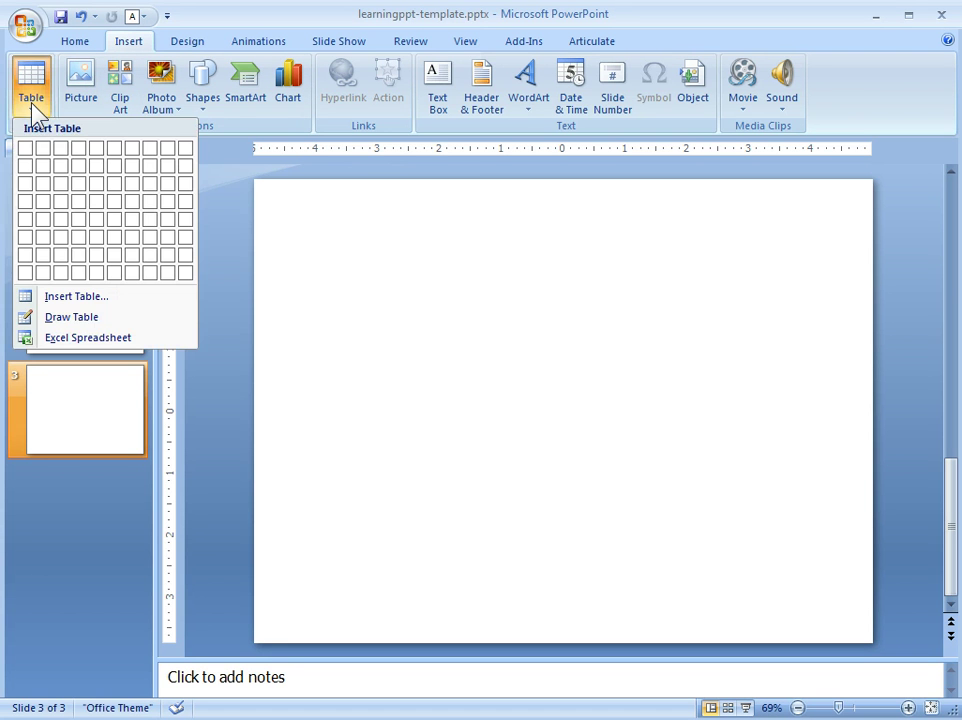
pyautogui.click(72, 317)
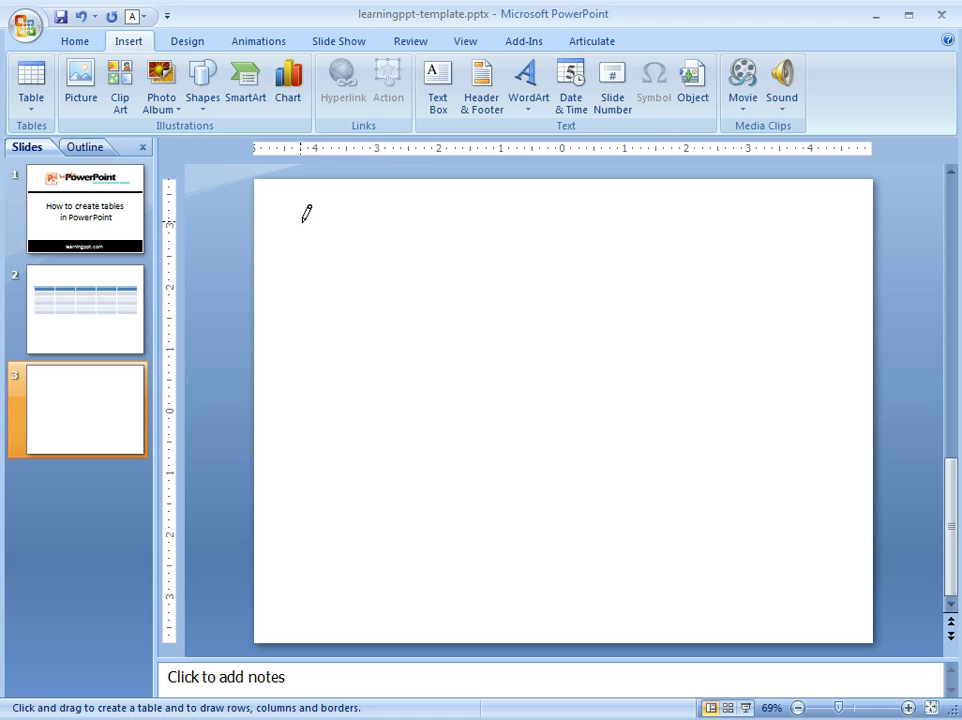
pyautogui.moveTo(298, 212)
pyautogui.mouseDown()
pyautogui.moveTo(303, 250)
pyautogui.moveTo(356, 334)
pyautogui.moveTo(568, 330)
pyautogui.moveTo(574, 350)
pyautogui.moveTo(540, 447)
pyautogui.moveTo(475, 592)
pyautogui.moveTo(564, 607)
pyautogui.moveTo(549, 465)
pyautogui.moveTo(500, 275)
pyautogui.moveTo(537, 280)
pyautogui.mouseUp()
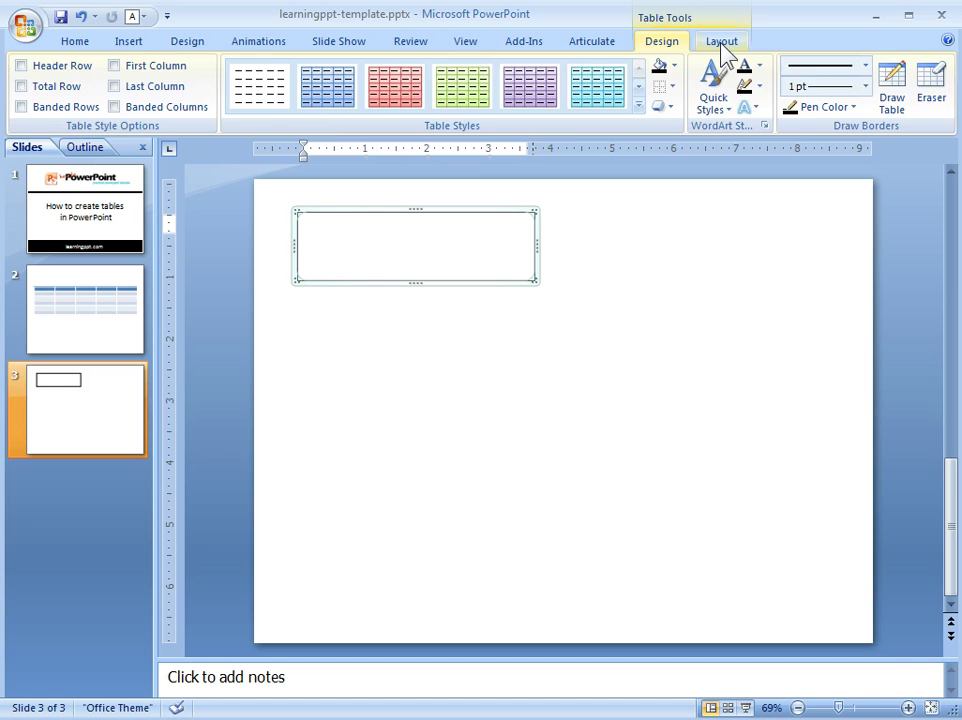
pyautogui.click(721, 44)
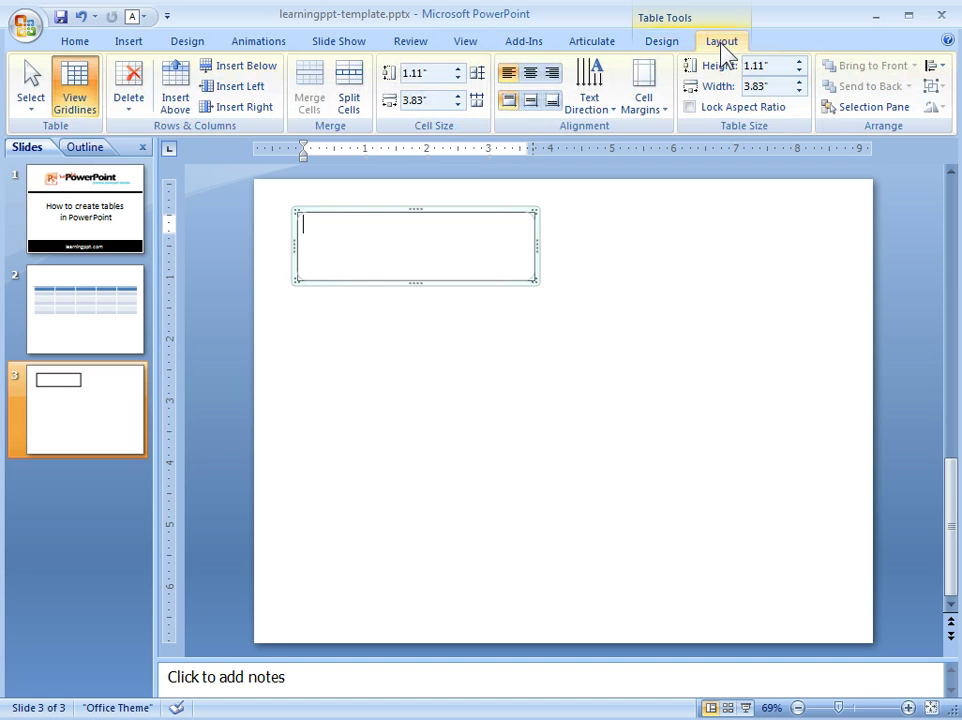
pyautogui.click(228, 68)
pyautogui.click(228, 68)
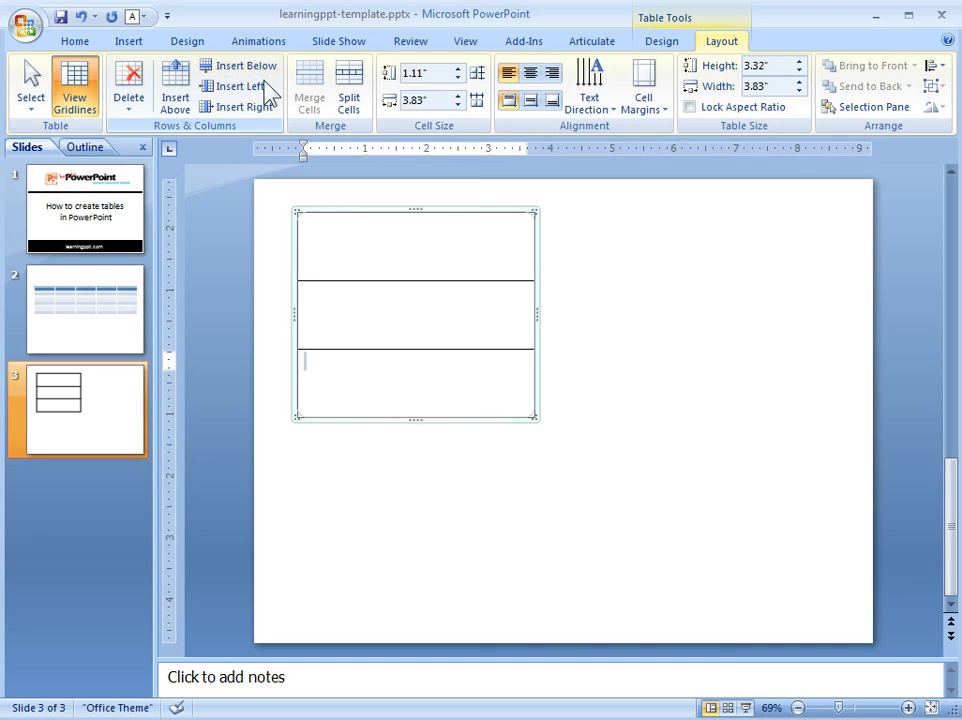
pyautogui.click(245, 88)
pyautogui.click(245, 88)
pyautogui.click(245, 88)
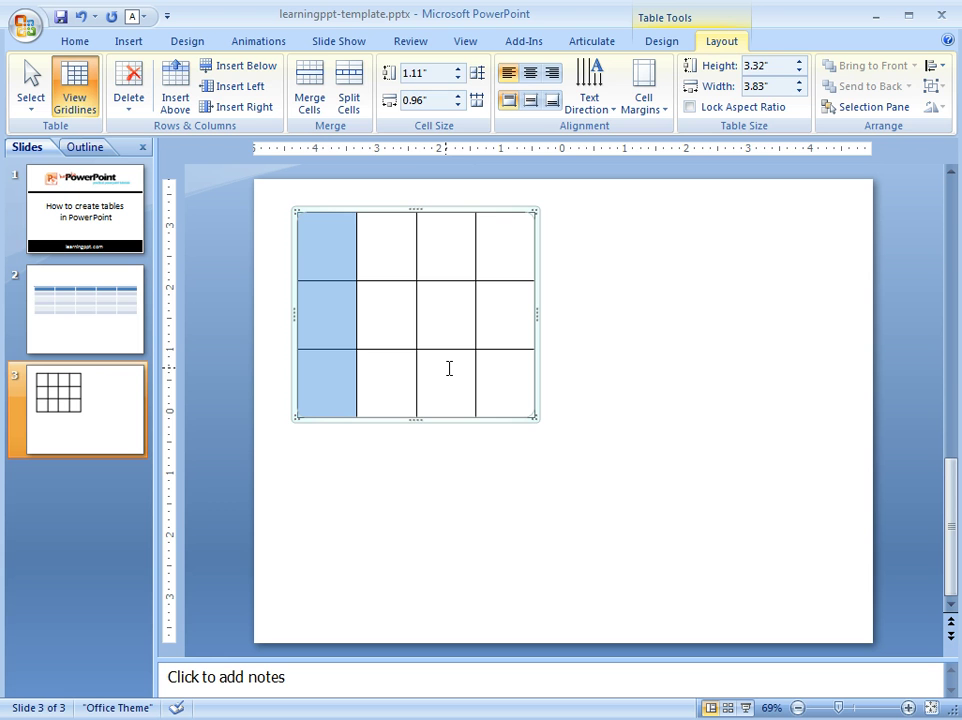
pyautogui.click(586, 447)
pyautogui.click(546, 390)
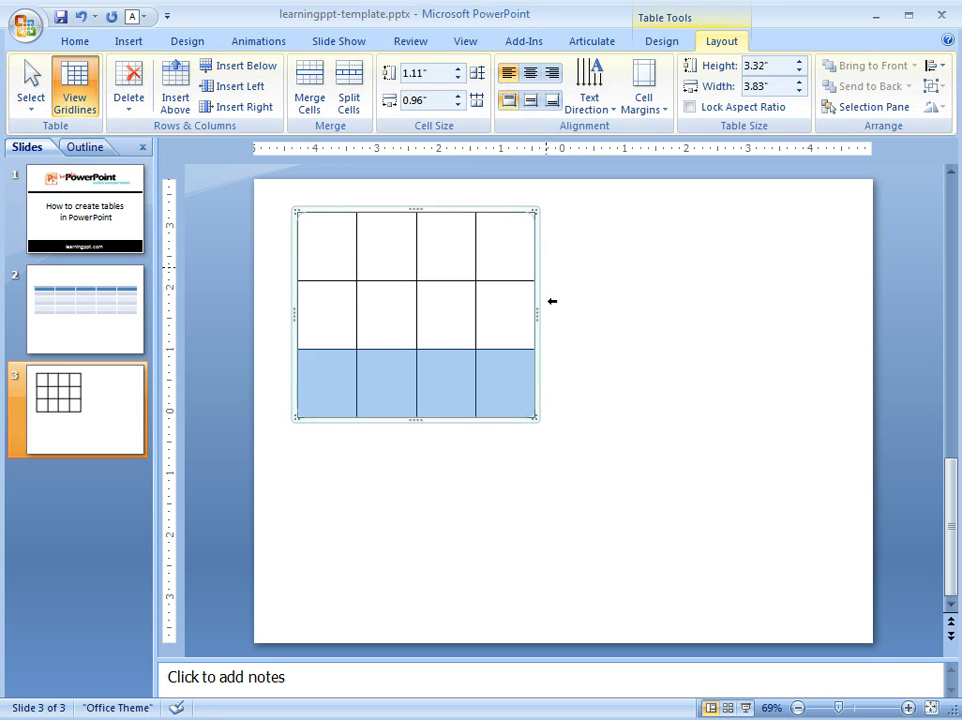
pyautogui.press('Delete')
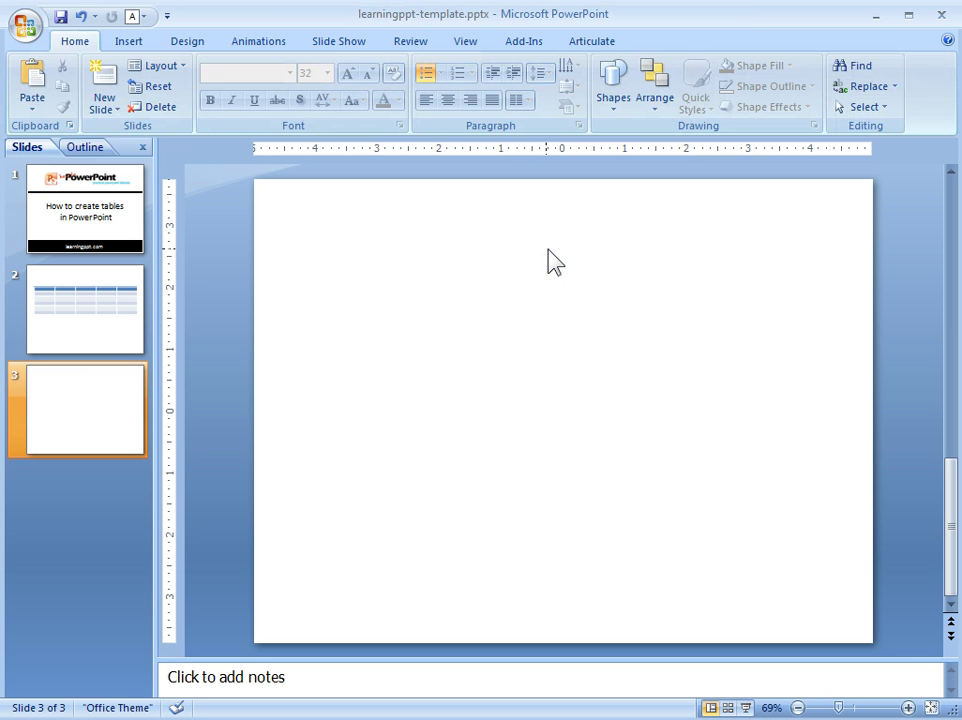
# Embed an Excel spreadsheet on slide 3 and drag it to about 18 rows by 10 columns
pyautogui.click(127, 42)
pyautogui.click(32, 110)
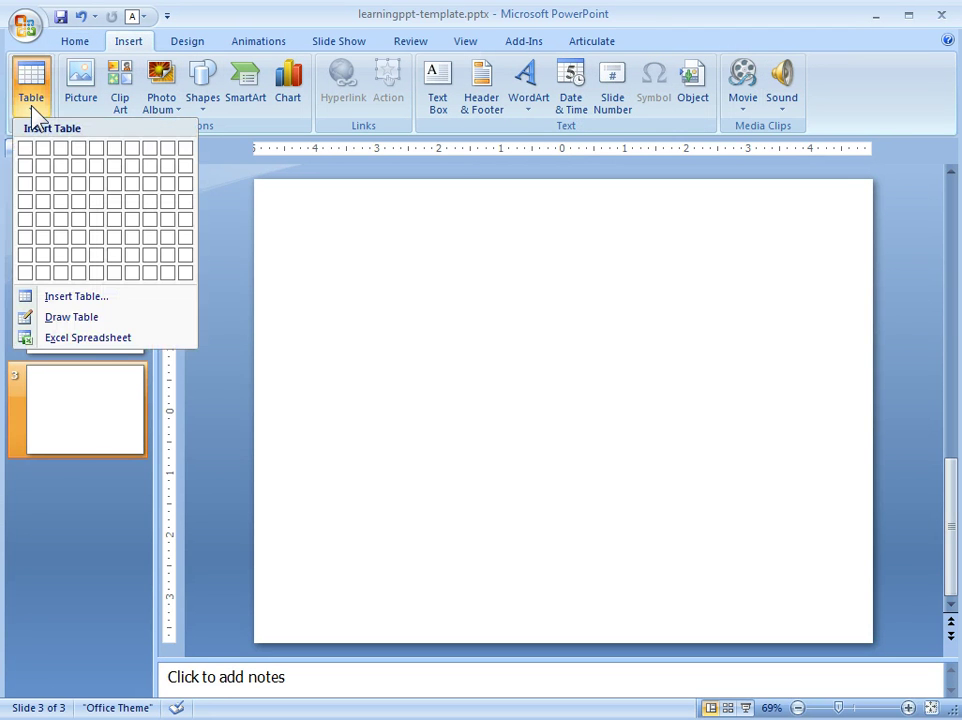
pyautogui.click(95, 340)
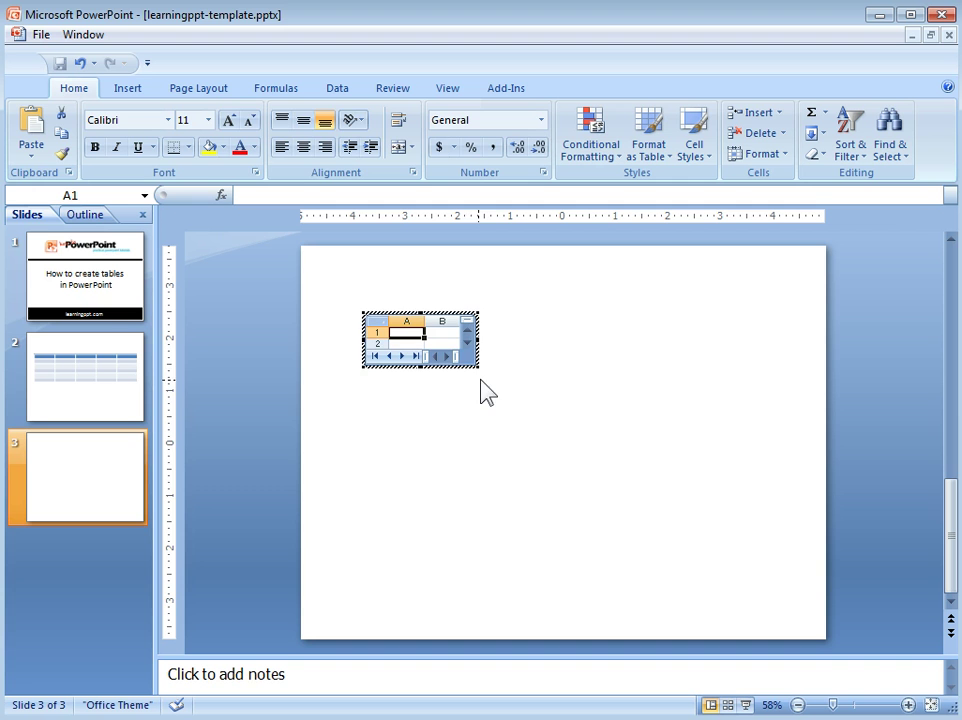
pyautogui.moveTo(478, 367); pyautogui.dragTo(800, 593)
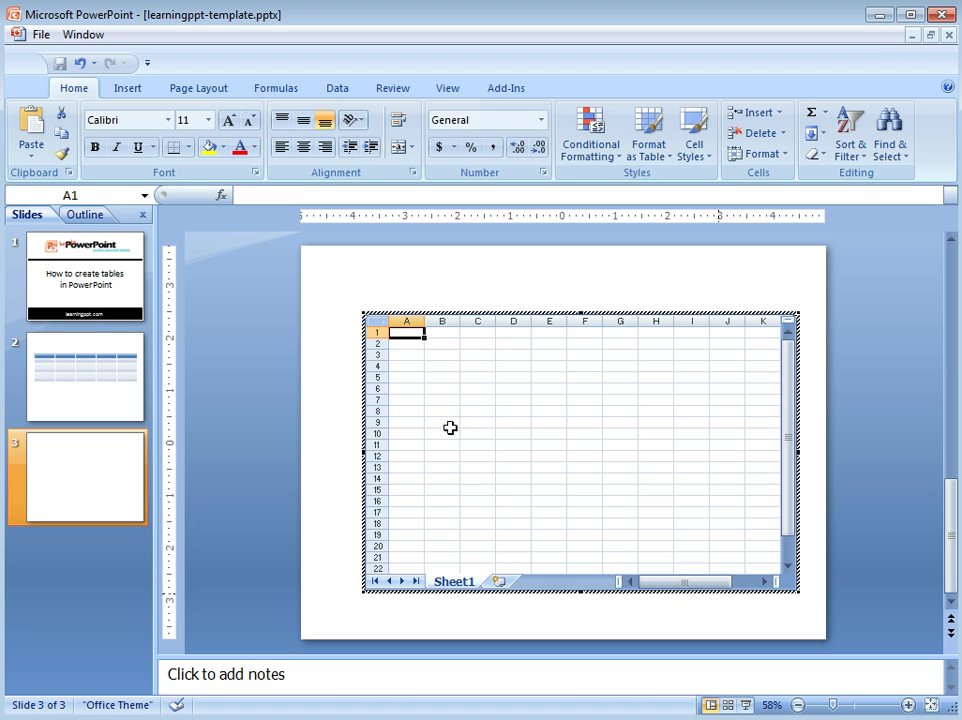
# Finish the worksheet, centre it on slide 3, and return to slide 1
pyautogui.click(333, 316)
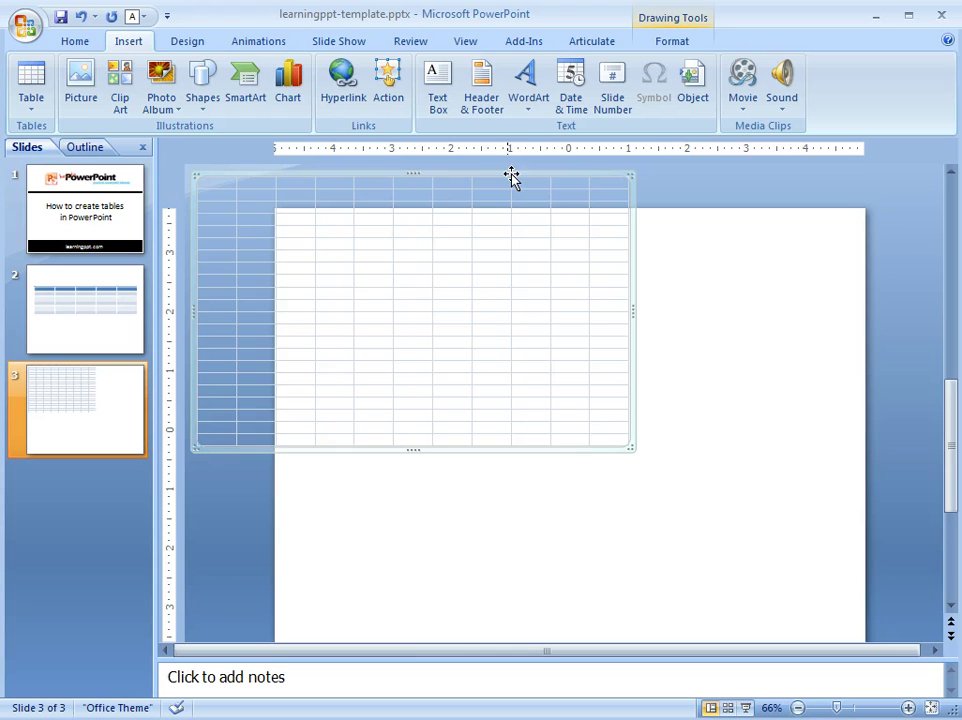
pyautogui.moveTo(511, 178); pyautogui.dragTo(650, 300)
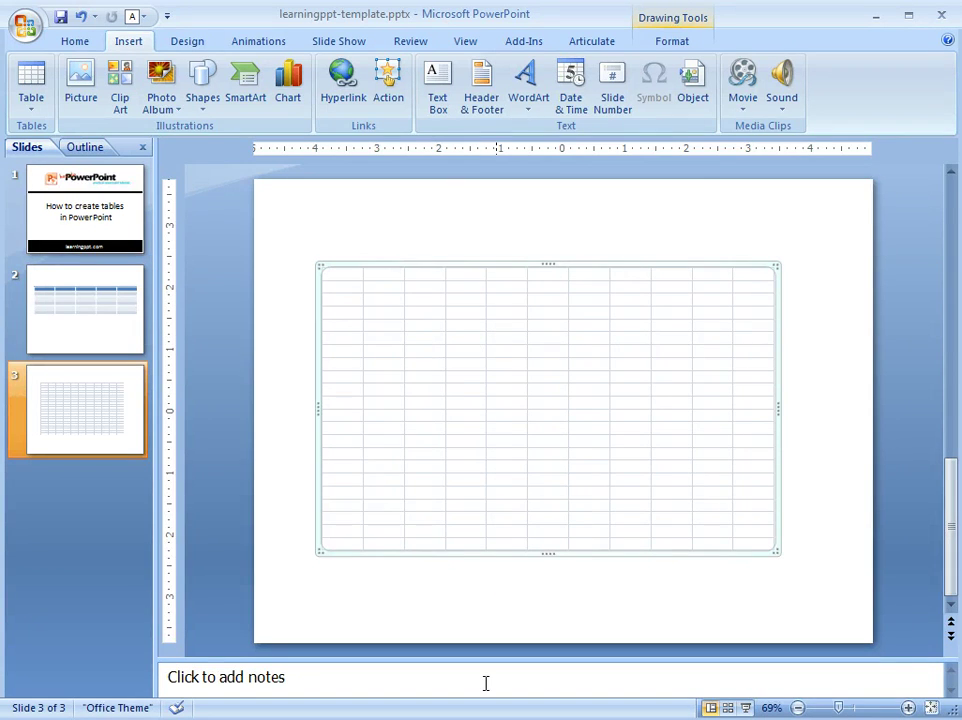
pyautogui.click(75, 236)
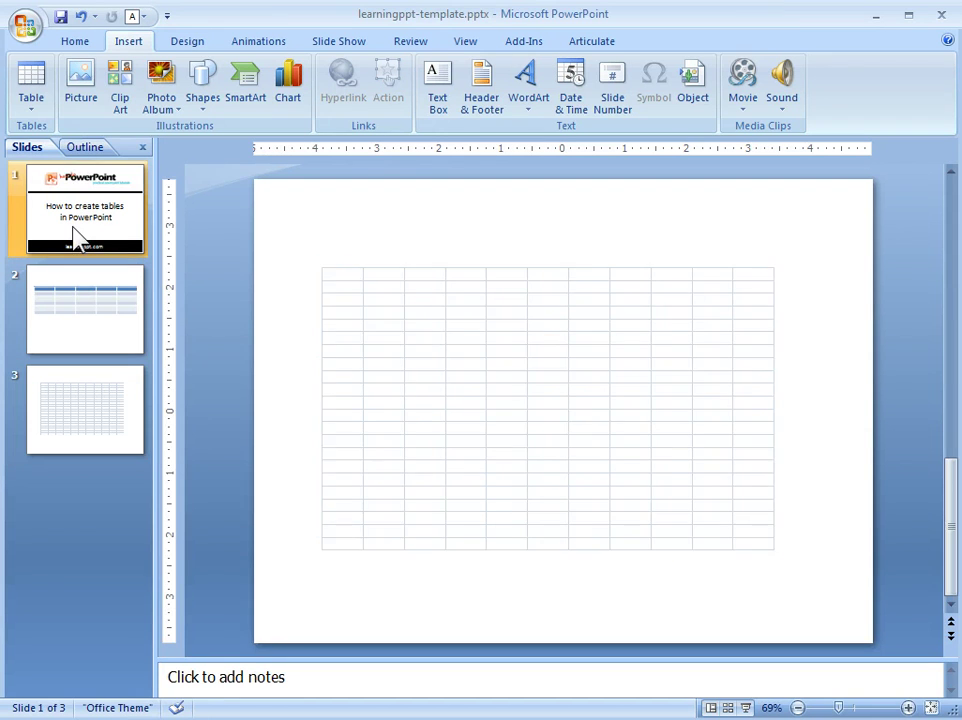